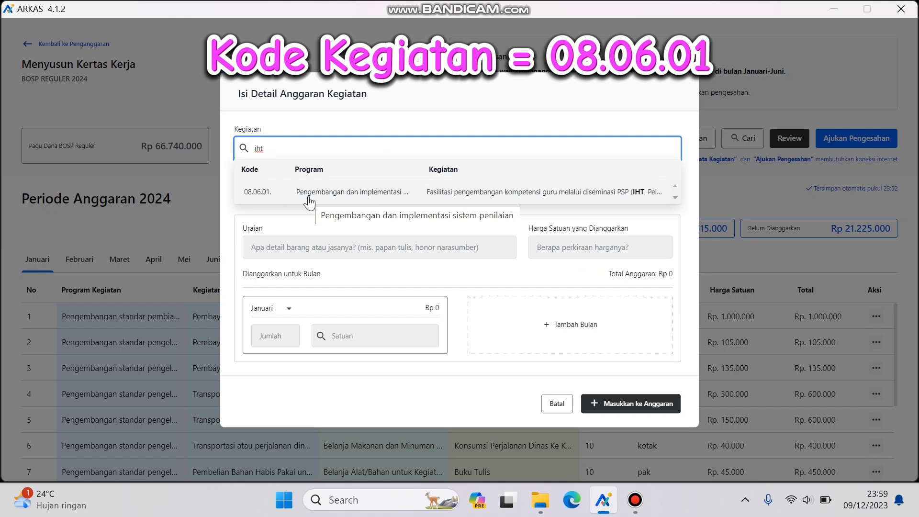
# Choose the IHT teacher competency activity (08.06.01) and the expense account "Honorarium Narasumber atau Pembahas, Moderator, Pembawa Acara, dan Panitia".
pyautogui.click(427, 193)
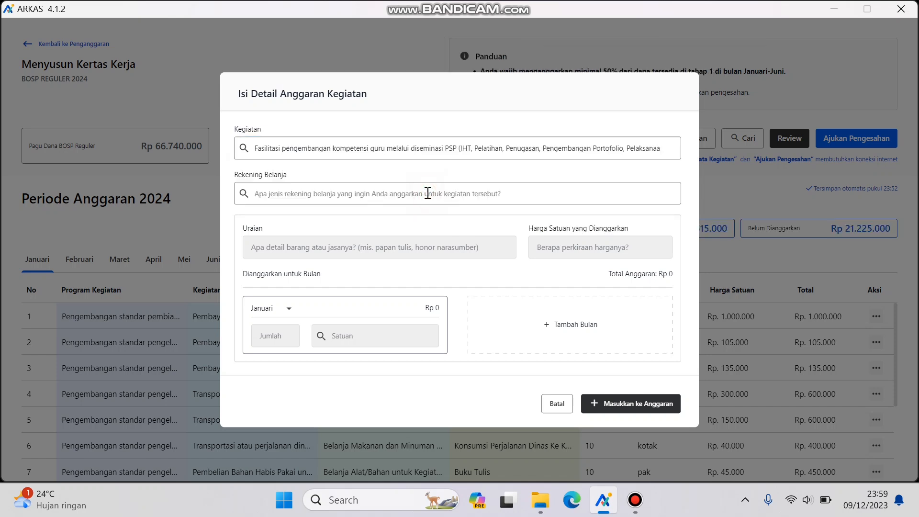
pyautogui.click(259, 193)
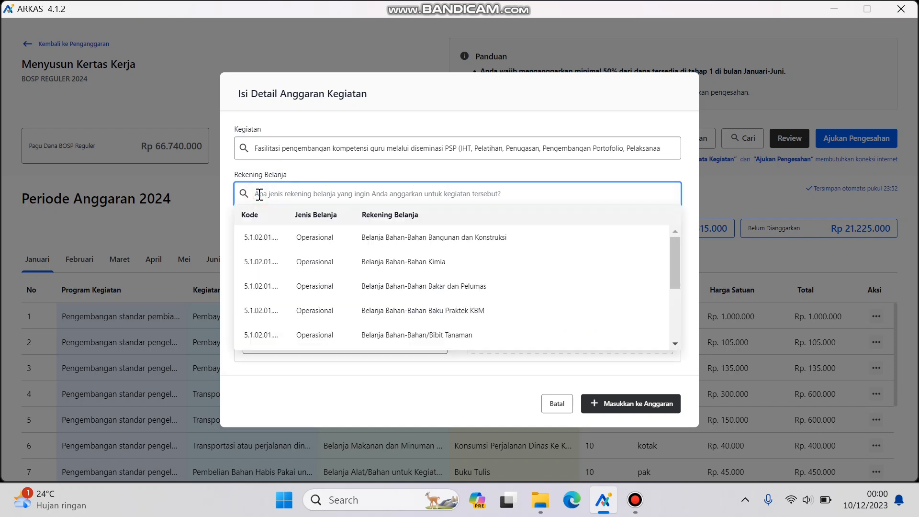
pyautogui.write('honor')
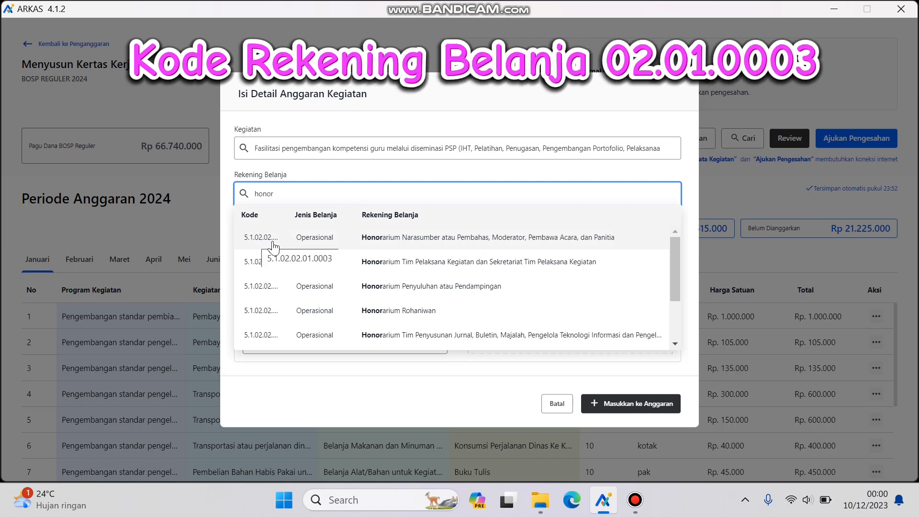
pyautogui.click(365, 237)
# Set the description to "HONORARIUM NARASUMBER, MODERATOR DAN PEMBAWA ACARA PROFESIONAL-Narasumber" (code ending 0003.00012) with a unit price of Rp 300.000.
pyautogui.click(264, 248)
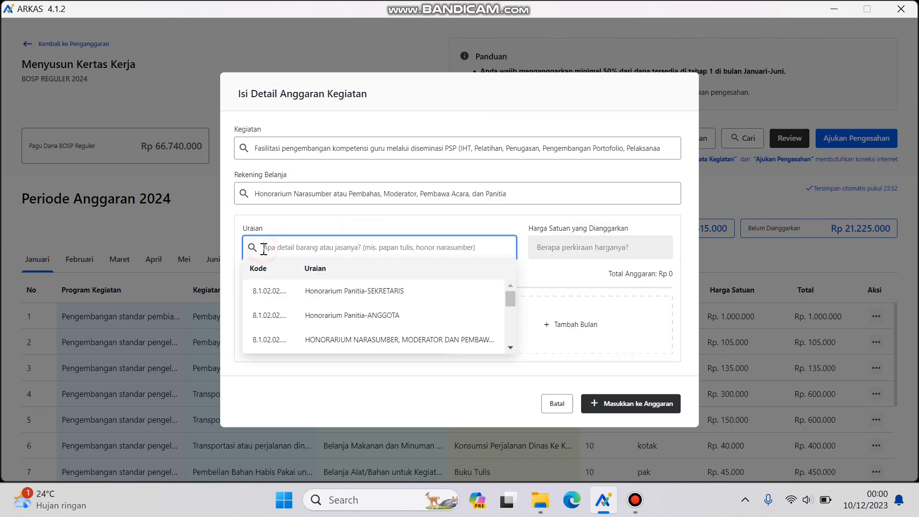
pyautogui.write('honorar')
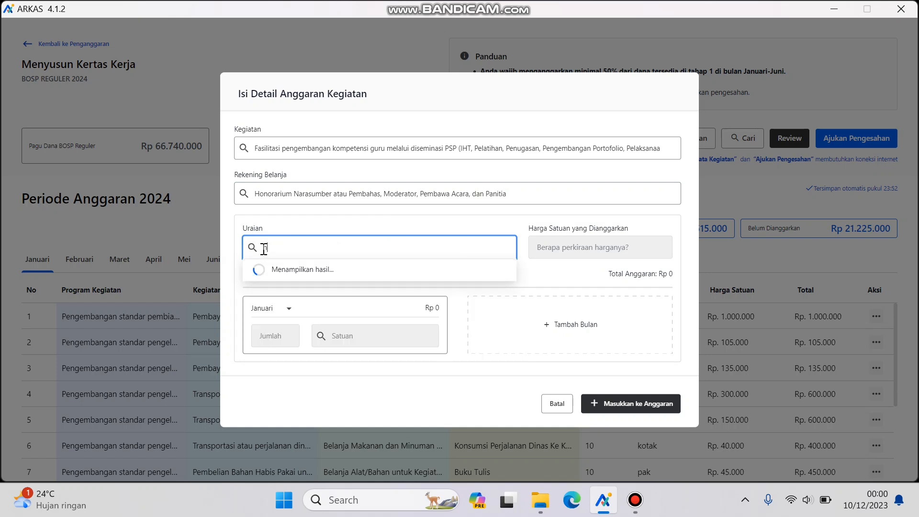
pyautogui.write('ium ')
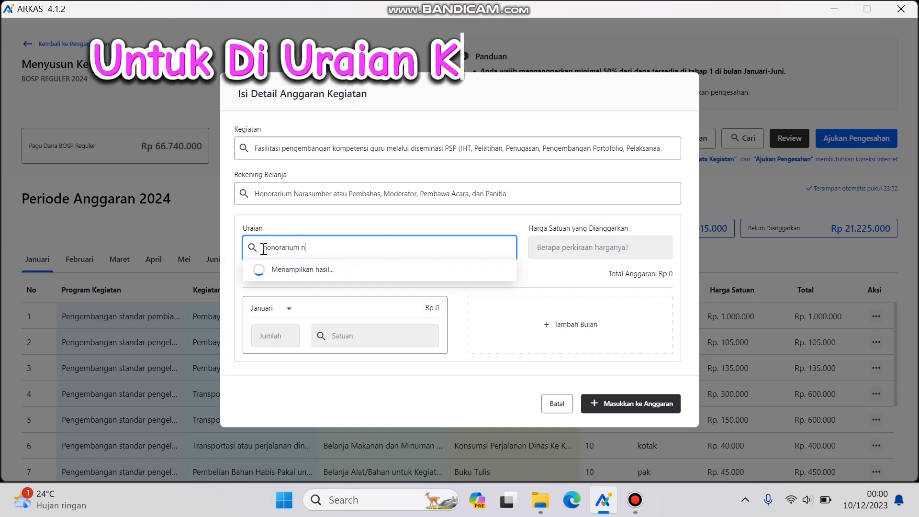
pyautogui.write('naras')
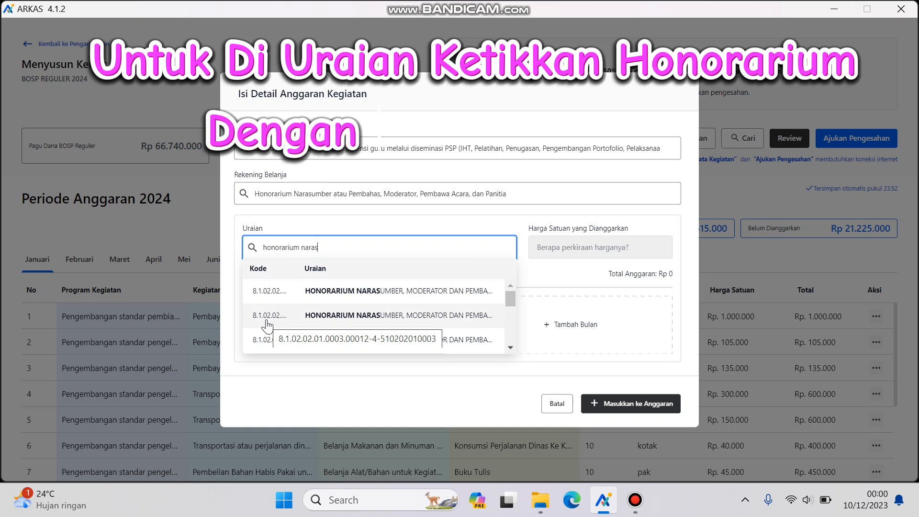
pyautogui.click(318, 317)
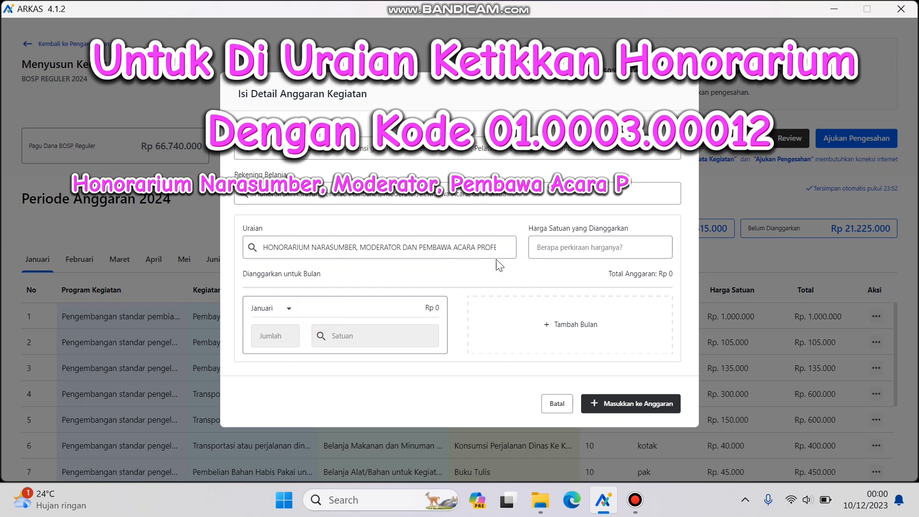
pyautogui.click(587, 246)
pyautogui.write('3000000')
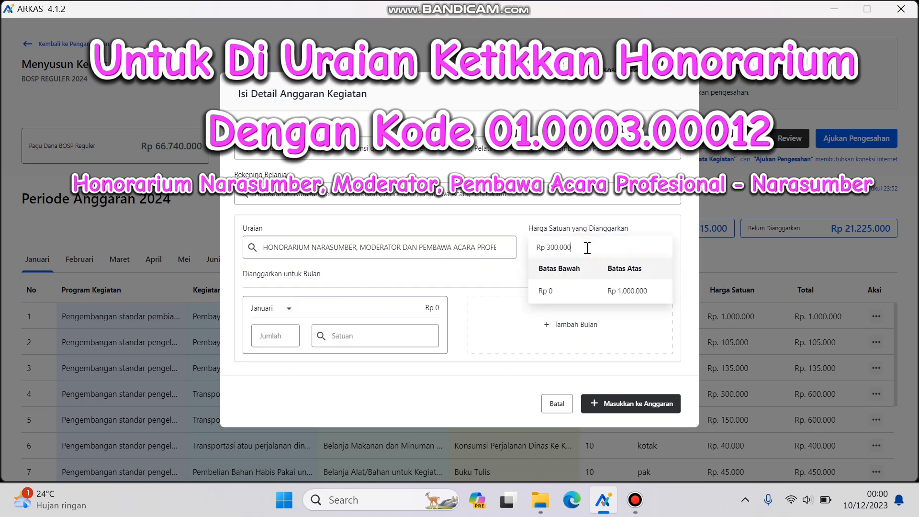
# Budget the honorarium for Maret with quantity 1 orang, and add the item to the budget.
pyautogui.click(289, 308)
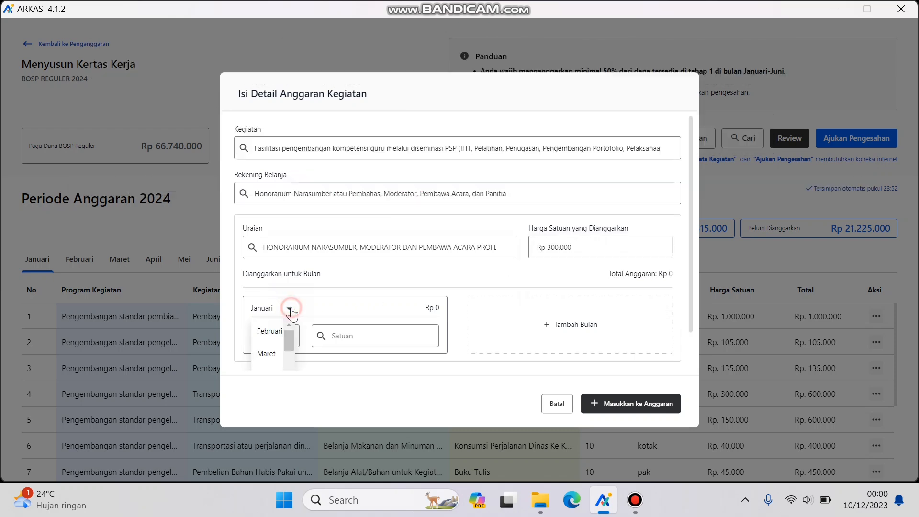
pyautogui.click(267, 353)
pyautogui.click(275, 336)
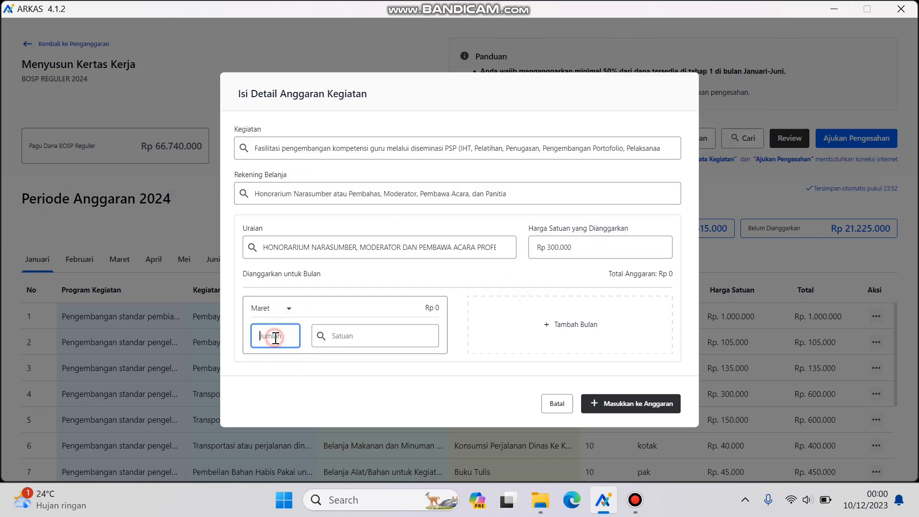
pyautogui.write('1')
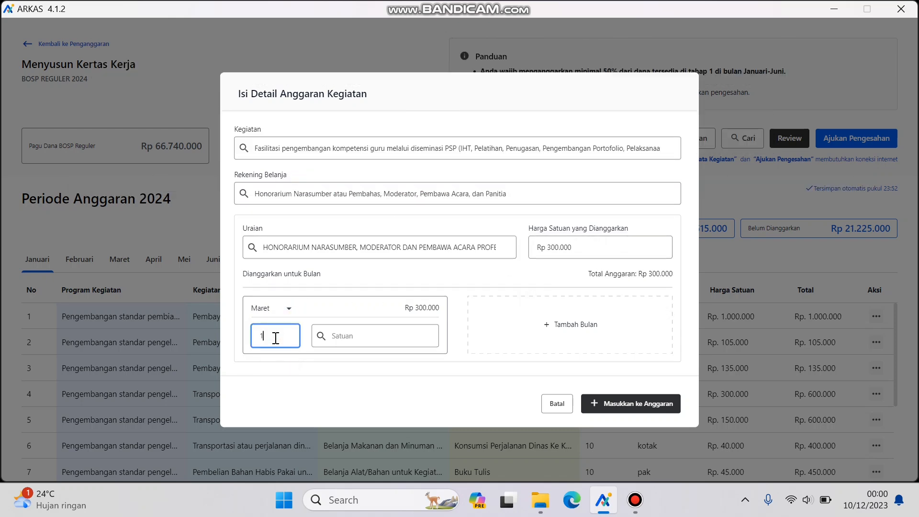
pyautogui.click(357, 335)
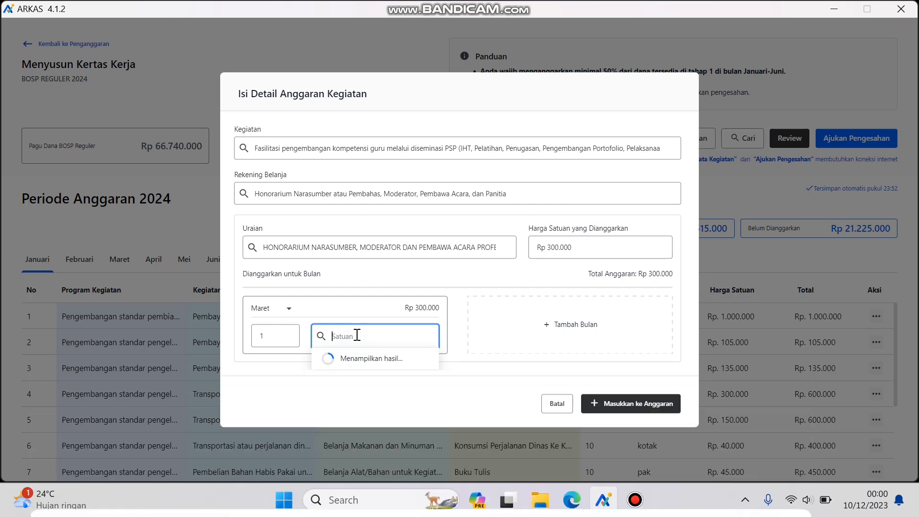
pyautogui.write('ora')
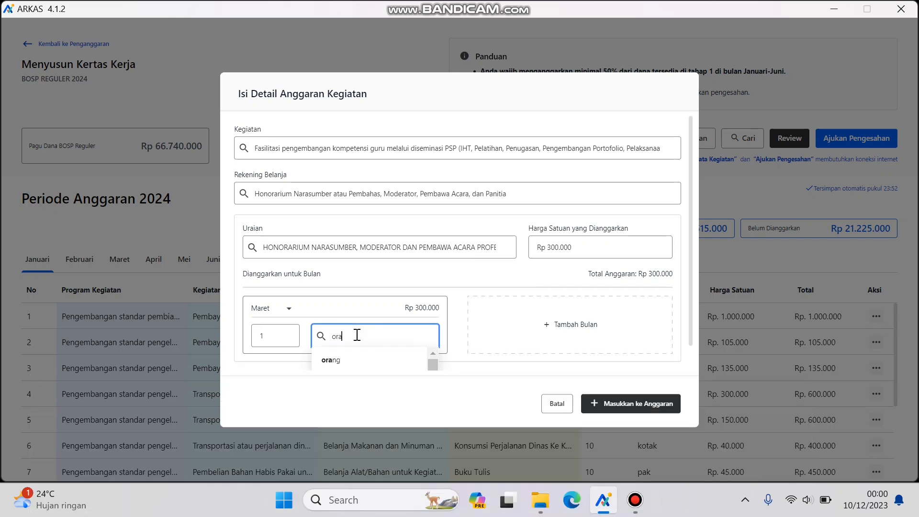
pyautogui.click(359, 365)
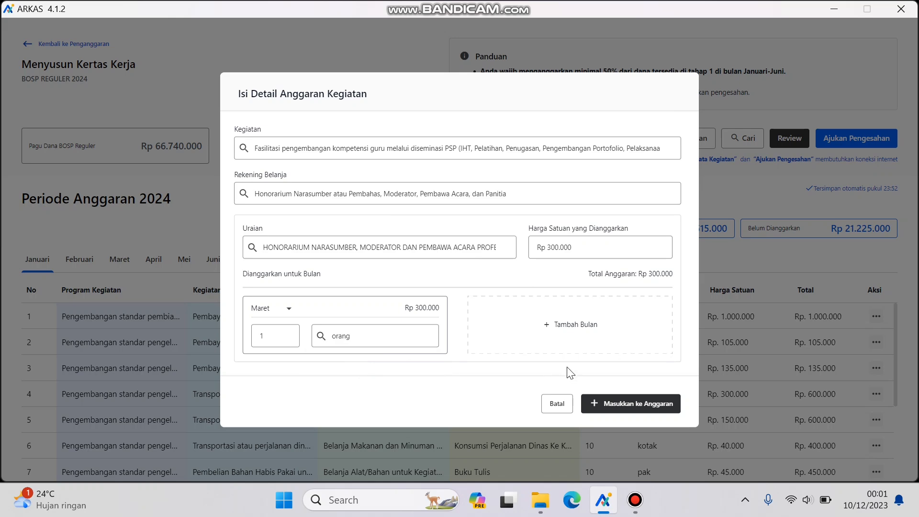
pyautogui.click(626, 406)
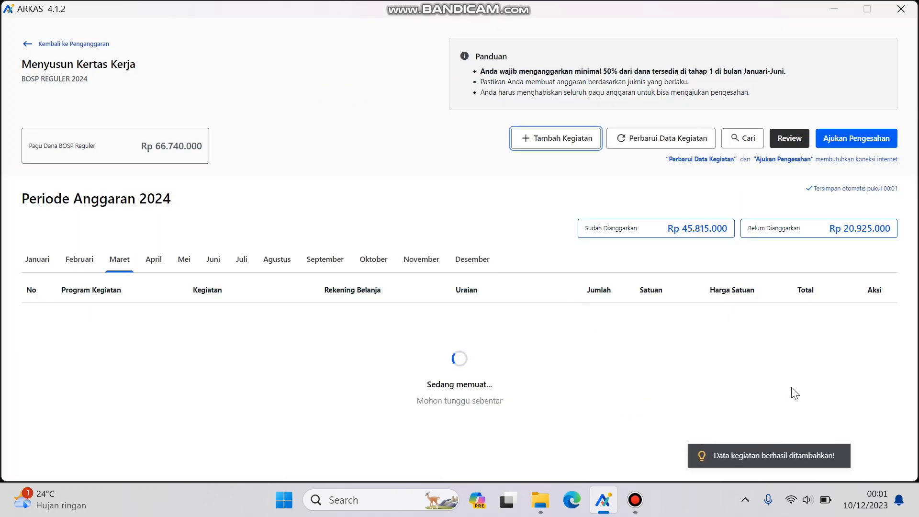
pyautogui.click(897, 336)
pyautogui.moveTo(896, 335); pyautogui.dragTo(910, 455)
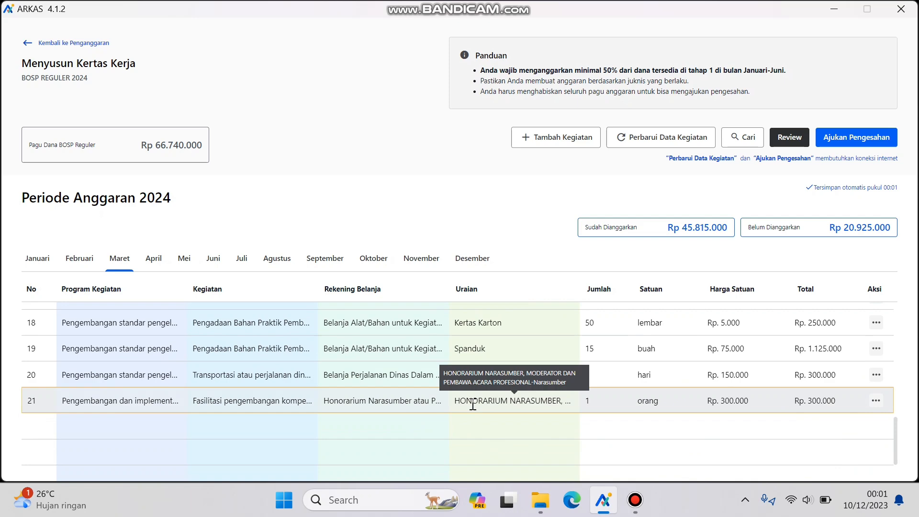
# Start a new activity entry with IHT activity 08.06.01 and the account "Belanja Makanan dan Minuman pada Fasilitas Pelayanan Urusan Pendidikan".
pyautogui.click(562, 143)
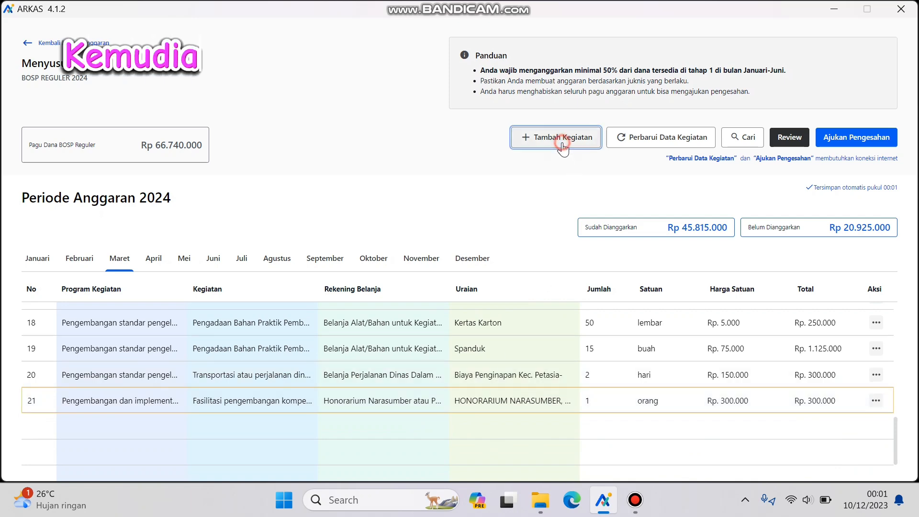
pyautogui.click(322, 152)
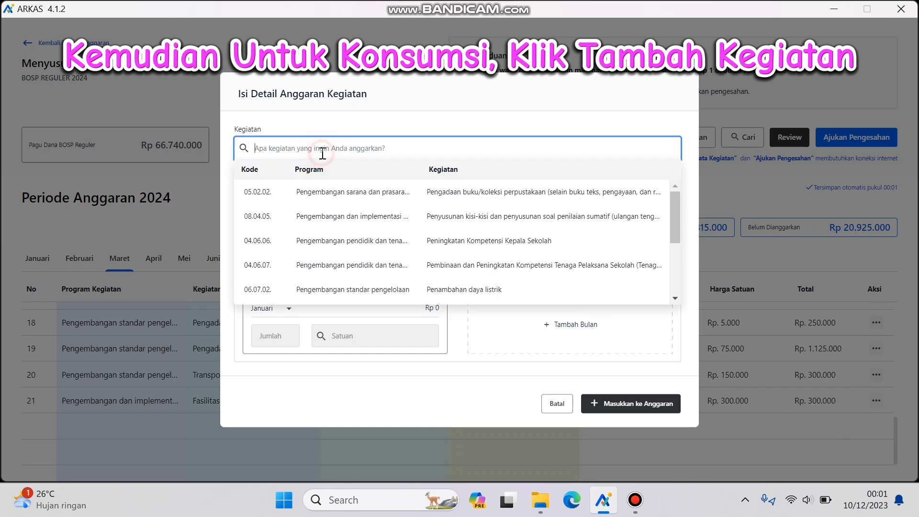
pyautogui.write('iht')
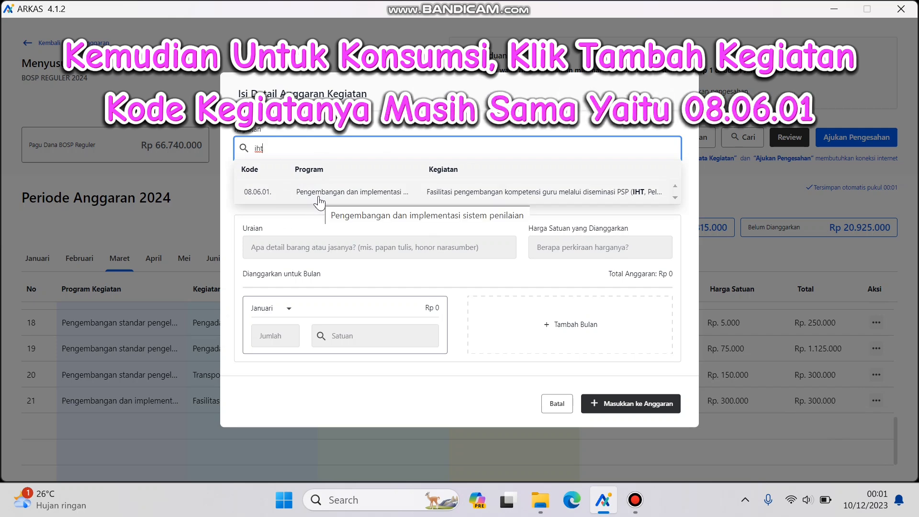
pyautogui.click(444, 196)
pyautogui.click(258, 195)
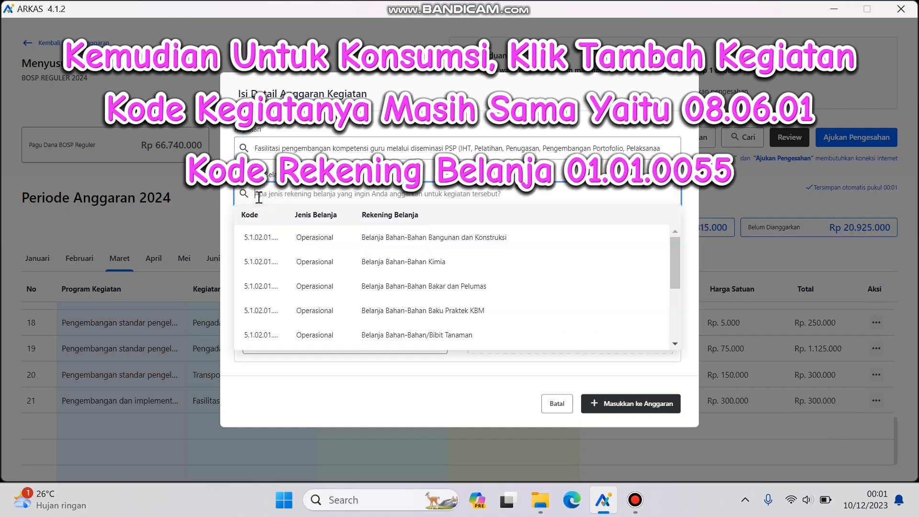
pyautogui.write('makan')
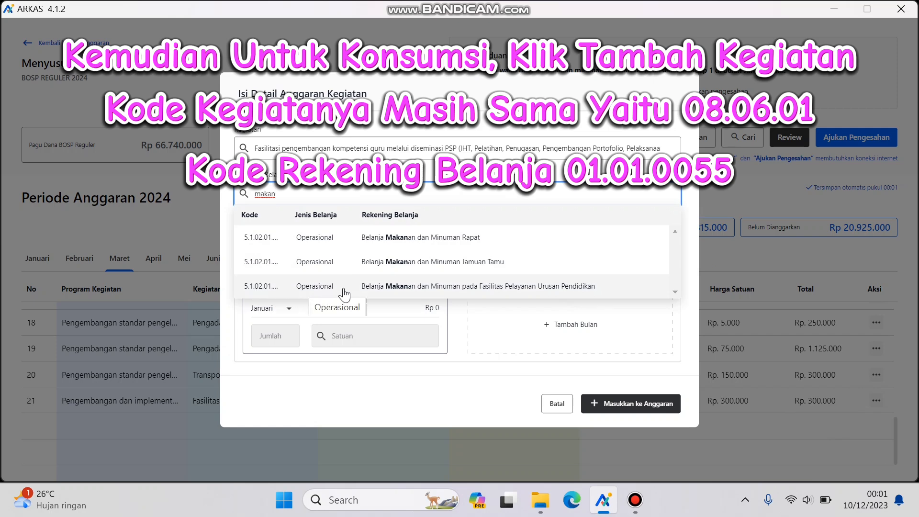
pyautogui.click(384, 285)
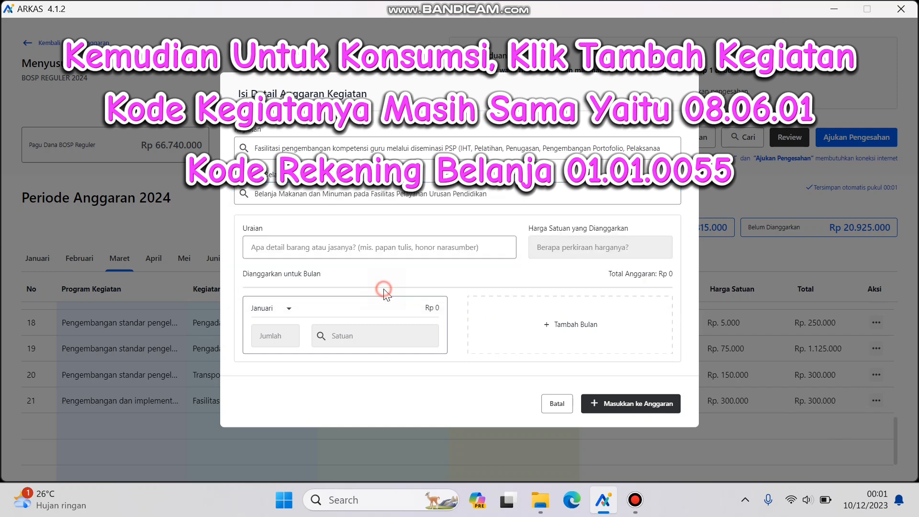
# Enter the description "Makan dan Minum Peserta Pelatihan" and a budgeted unit price of Rp 10.000.
pyautogui.click(267, 250)
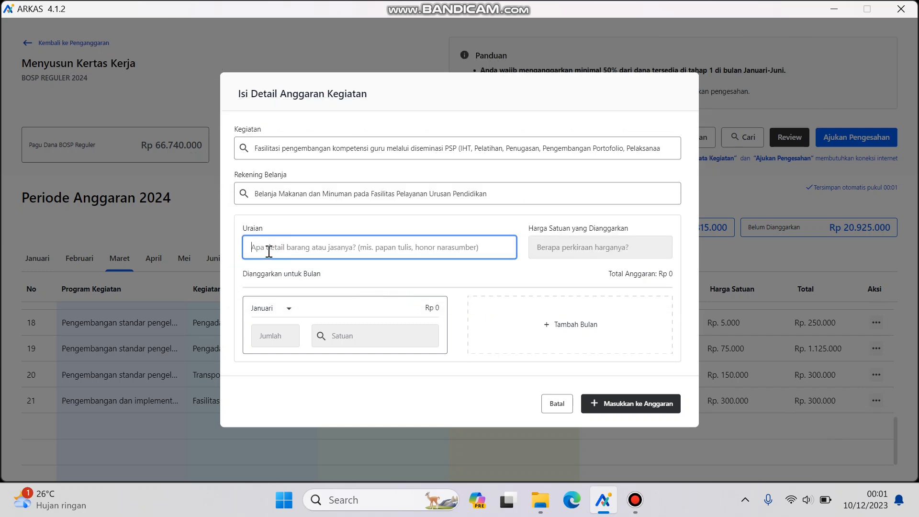
pyautogui.write('M')
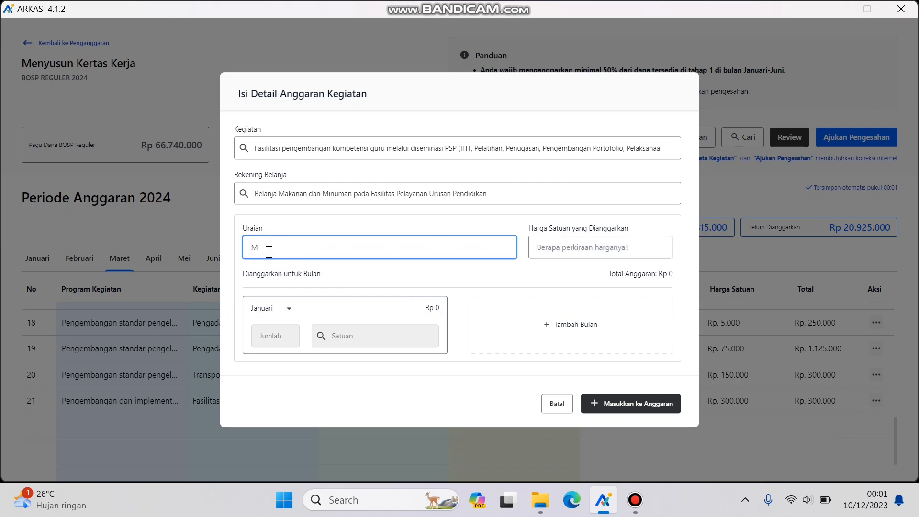
pyautogui.write('akan dan Minum P')
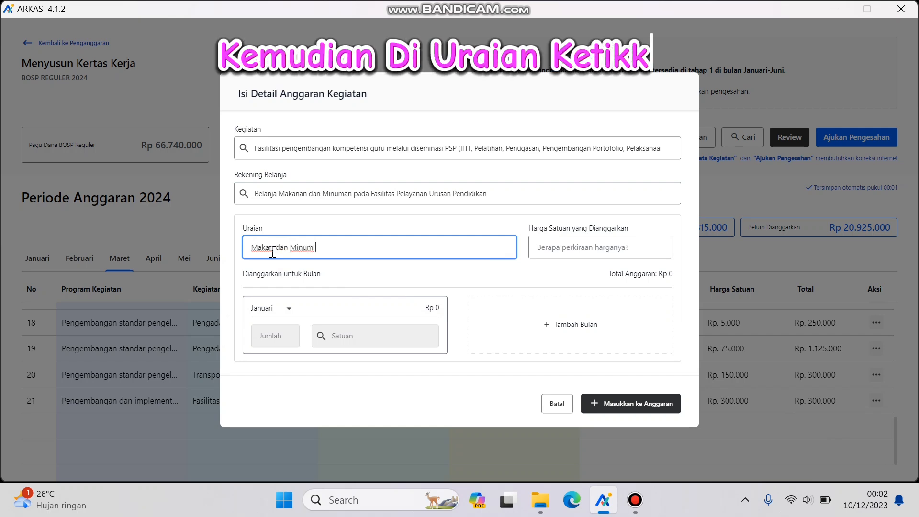
pyautogui.write('eserta Pelatihan')
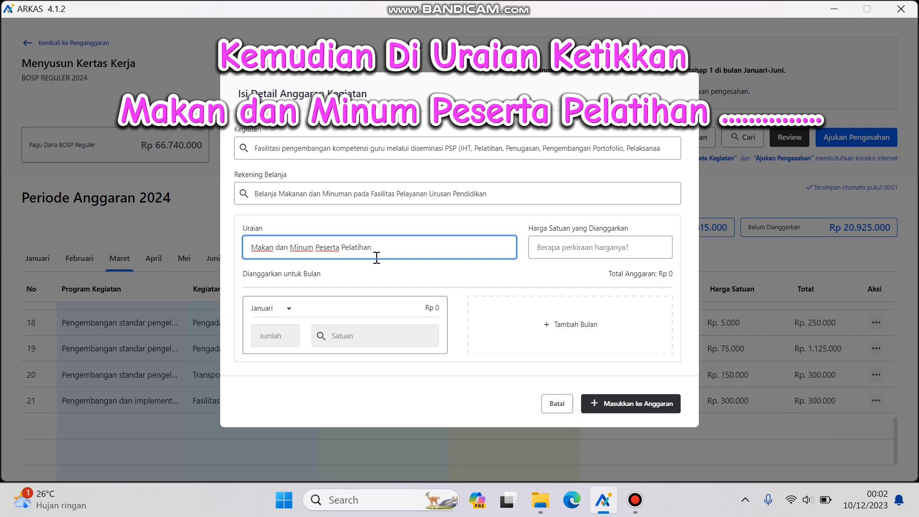
pyautogui.click(546, 247)
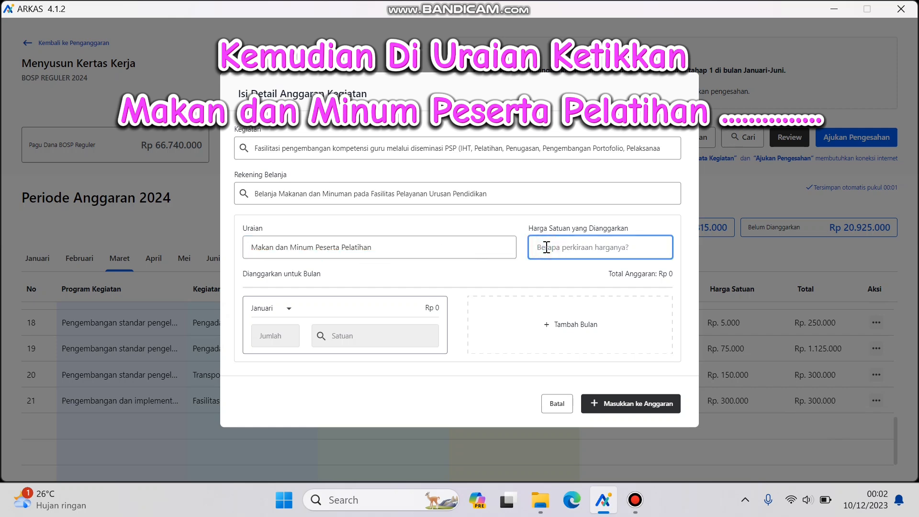
pyautogui.write('100000')
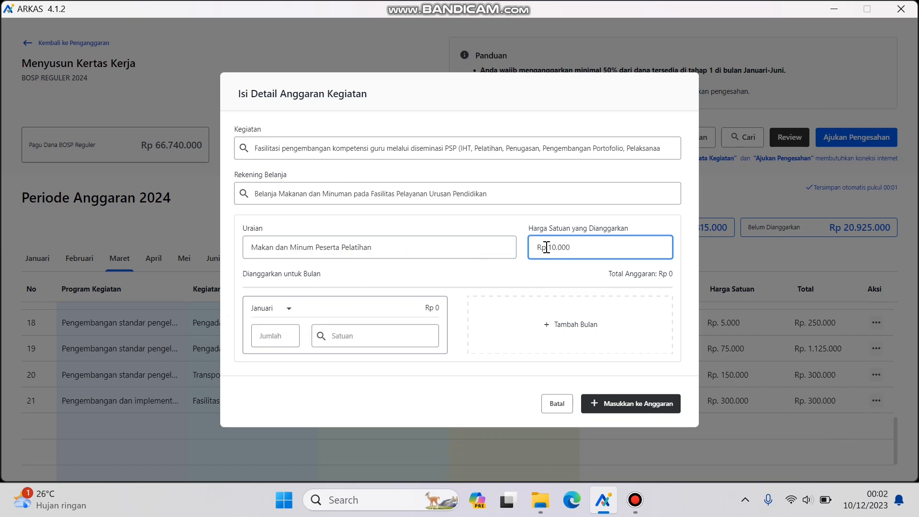
# Budget the participants' meals for Maret with quantity 20 kotak, and add the item to the budget.
pyautogui.click(289, 310)
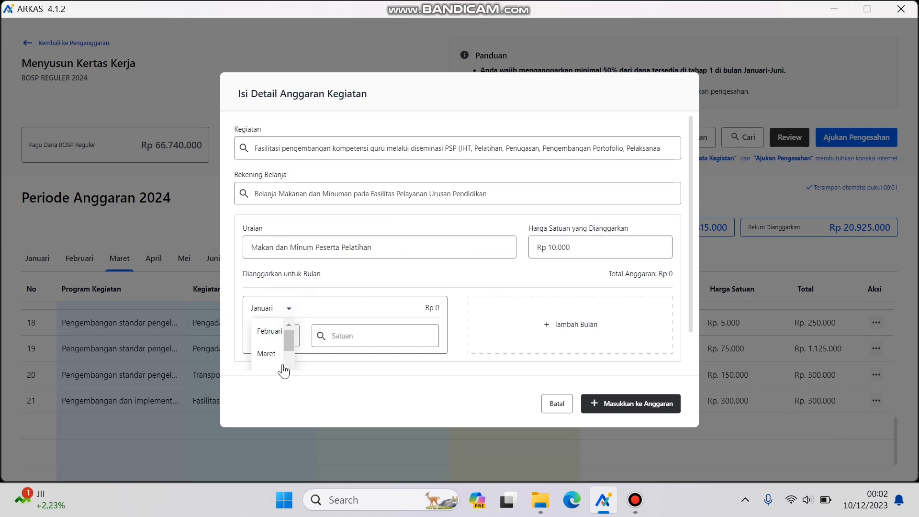
pyautogui.scroll(-1, 282, 365)
pyautogui.click(267, 336)
pyautogui.click(277, 341)
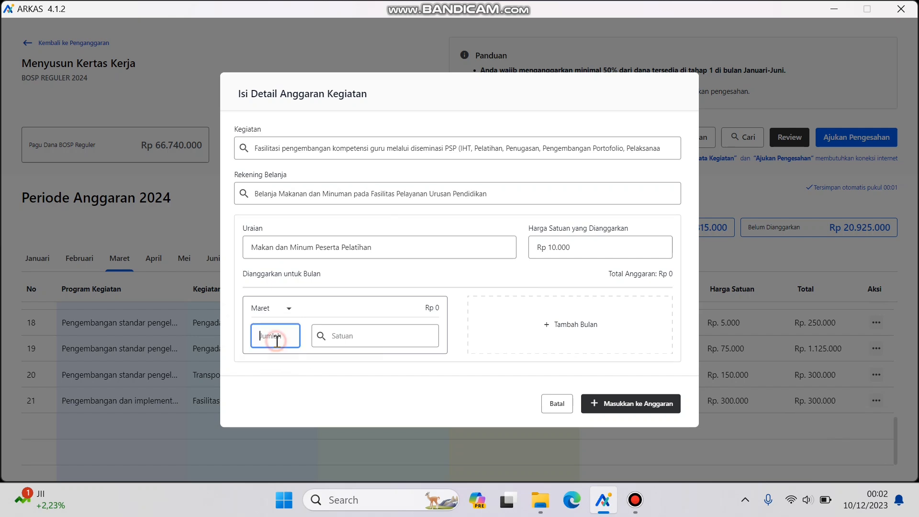
pyautogui.write('20')
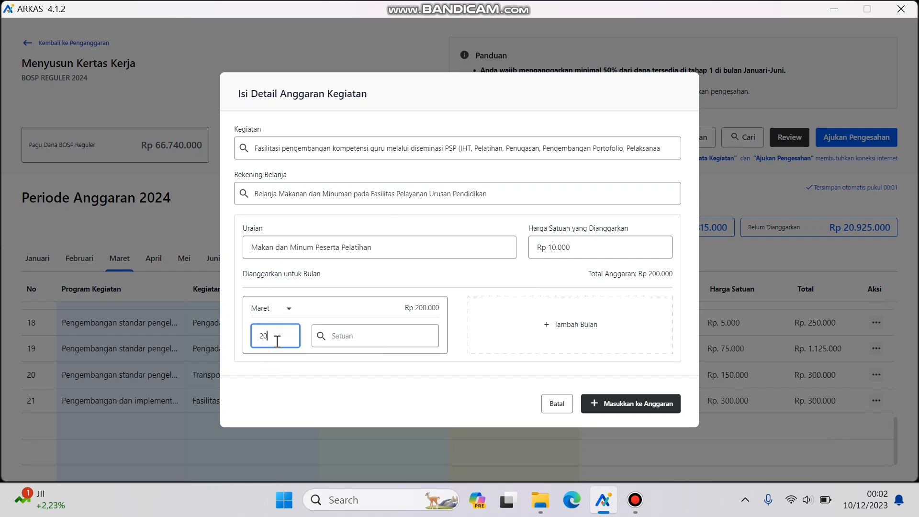
pyautogui.click(331, 338)
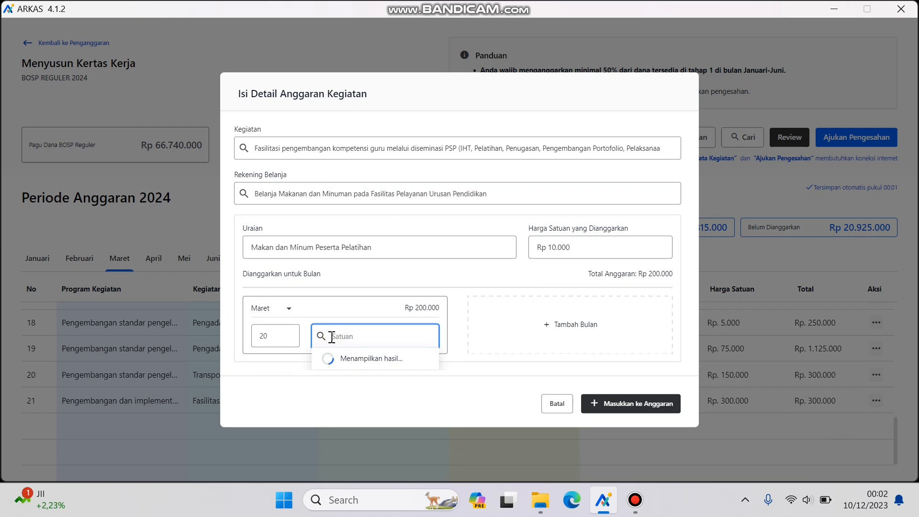
pyautogui.write('eko')
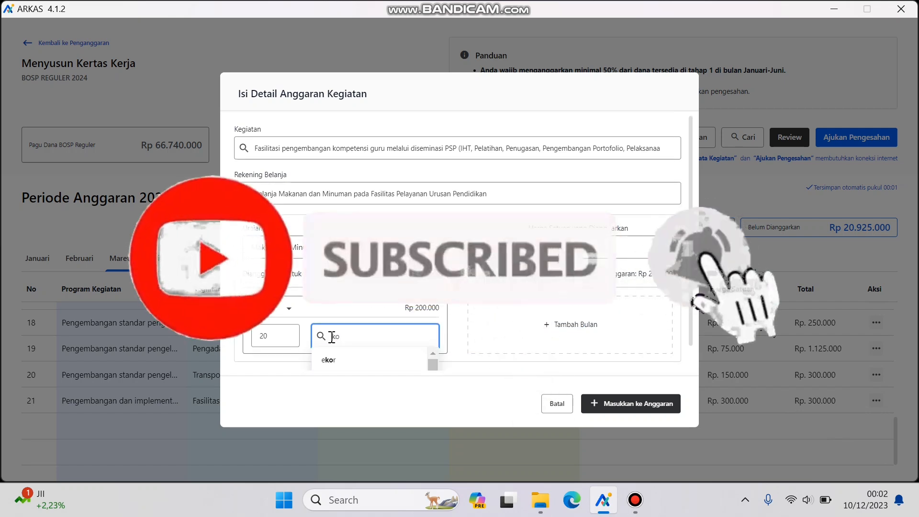
pyautogui.write('ta')
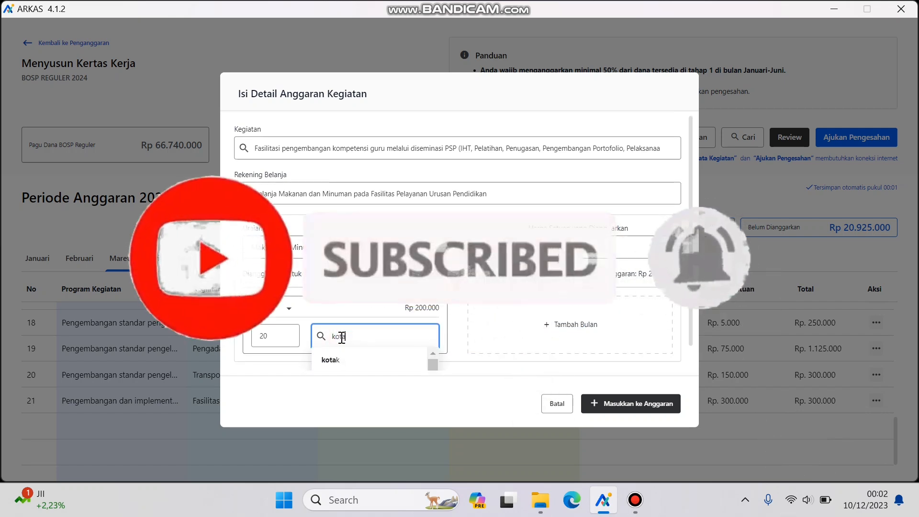
pyautogui.click(341, 362)
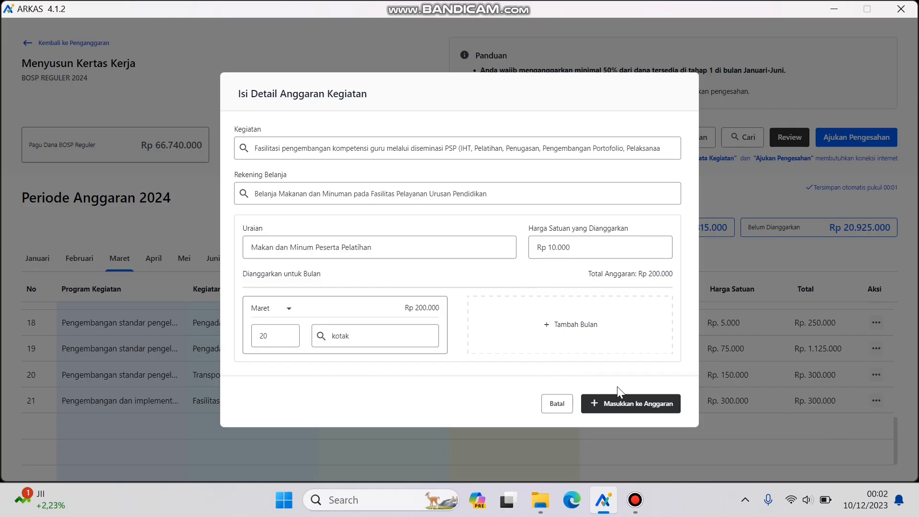
pyautogui.click(618, 405)
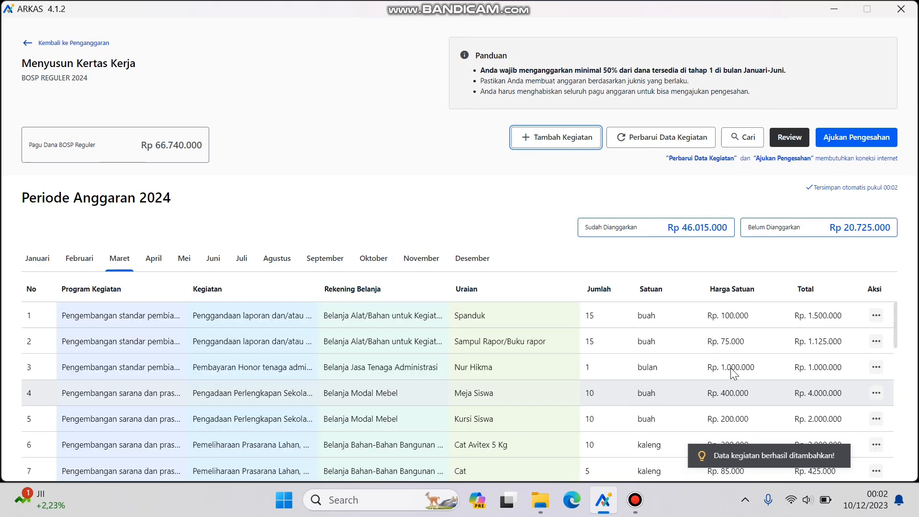
pyautogui.moveTo(895, 332); pyautogui.dragTo(895, 456)
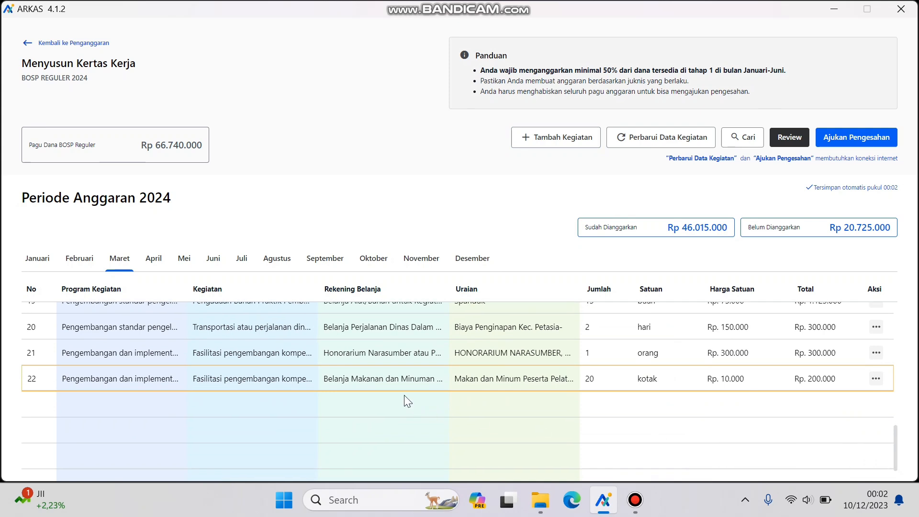